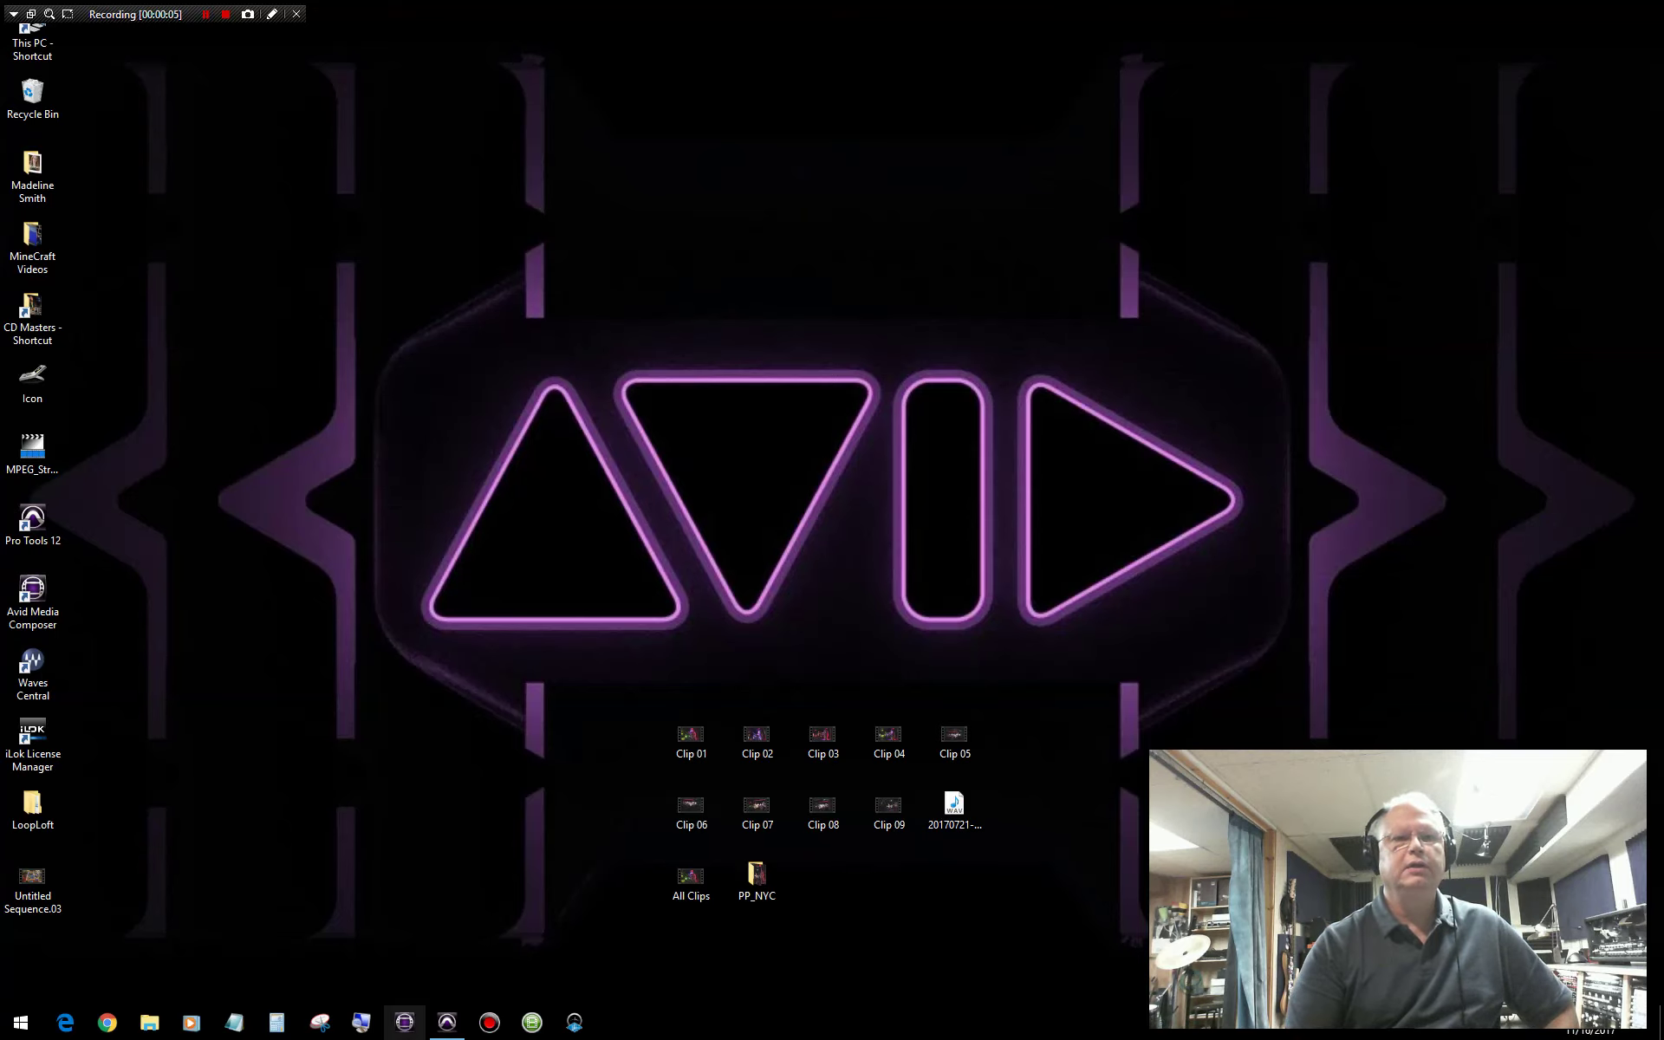
- Bring the Worship session's Edit window to the front from the taskbar
{"action": "left_click", "coordinate": [447, 1023]}
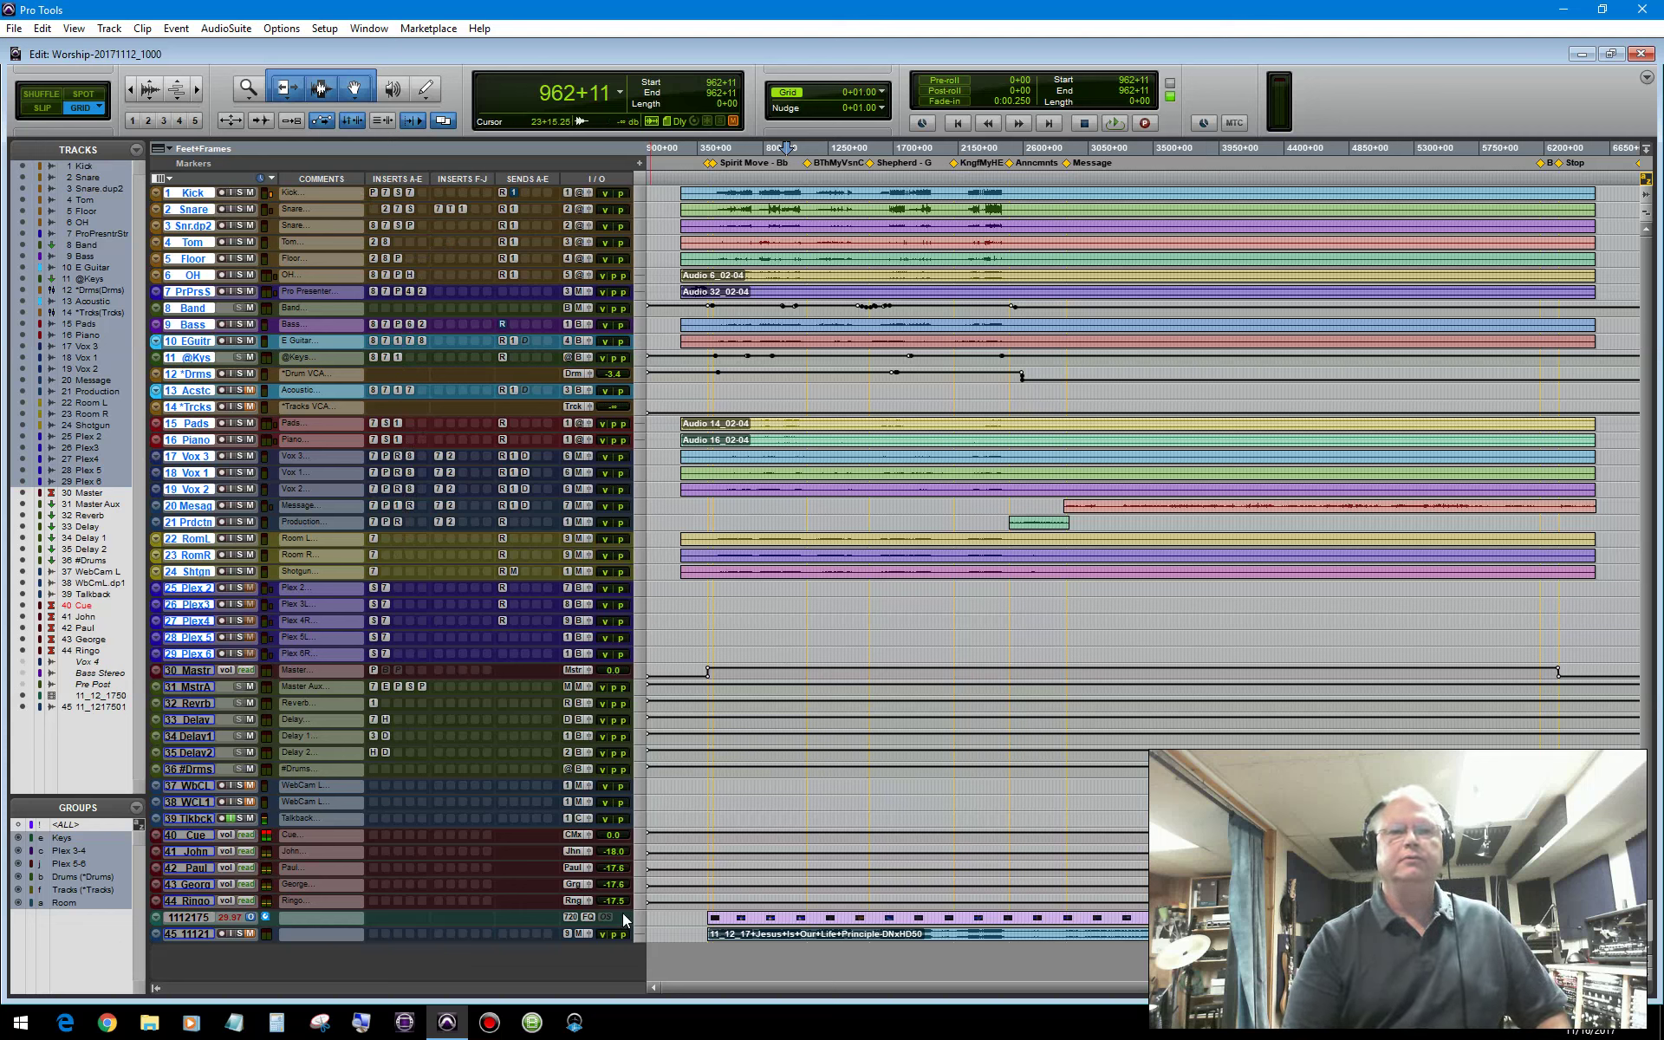
- Enlarge the video track to show picture thumbnails and start session playback
{"action": "left_click", "coordinate": [228, 936]}
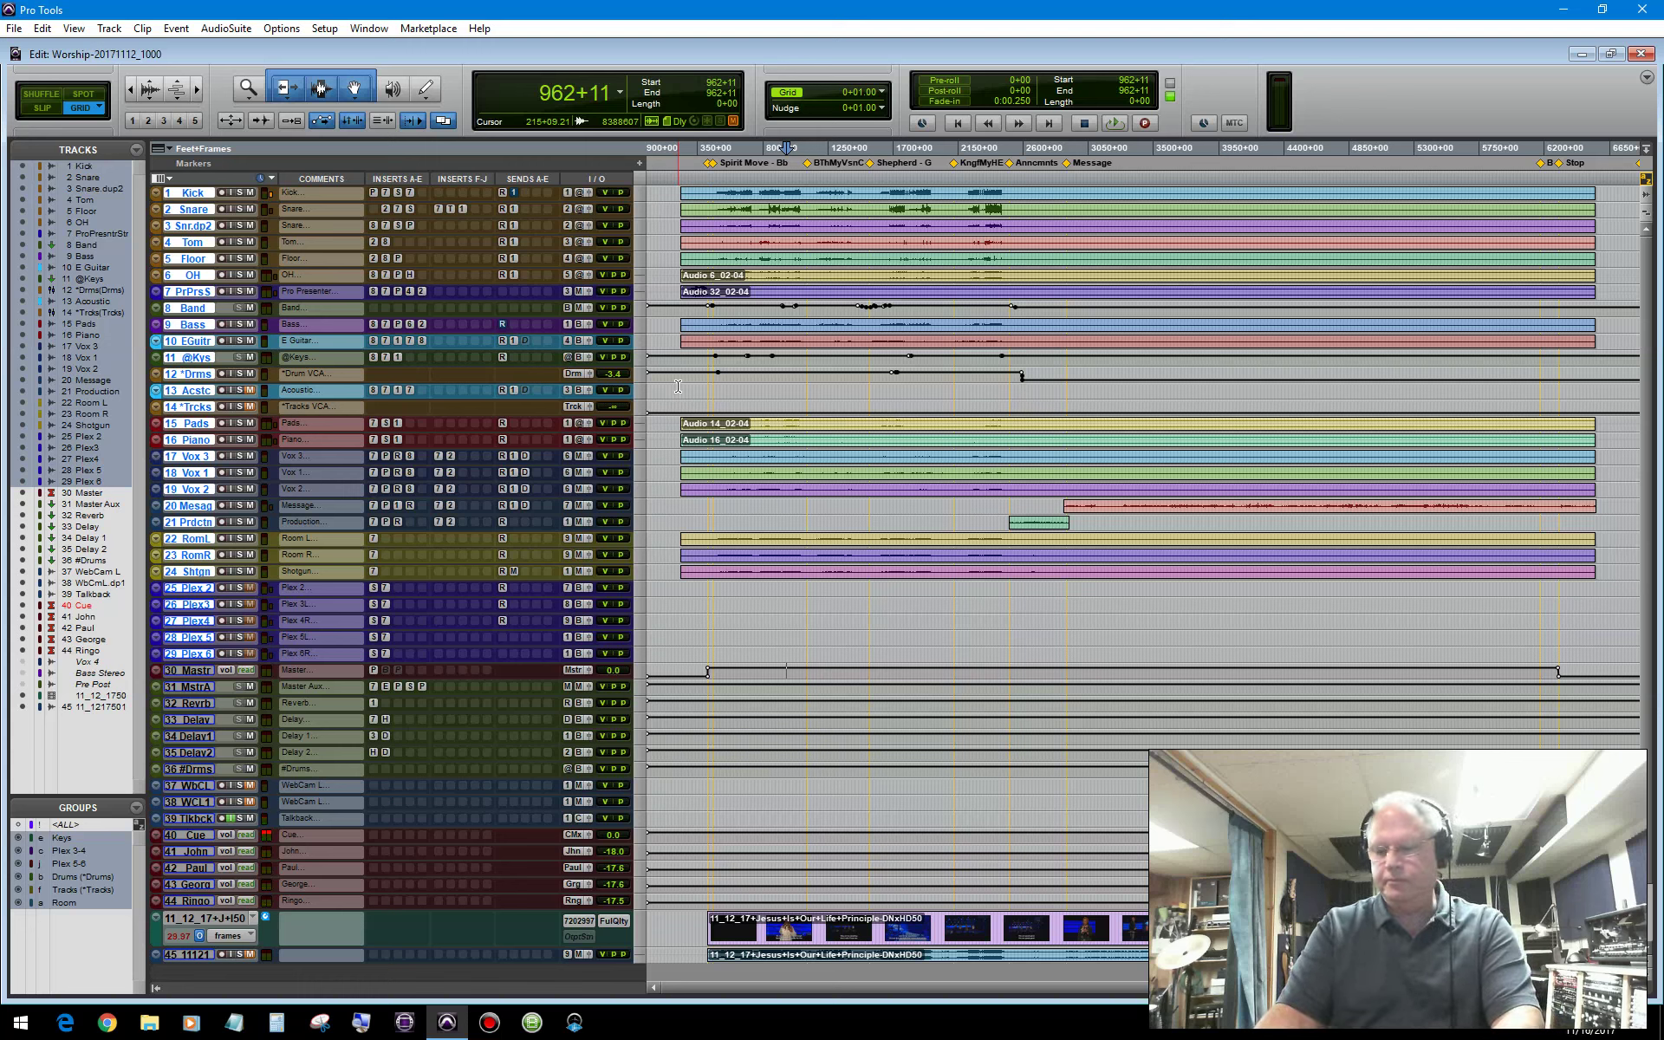
{"action": "key", "text": "space"}
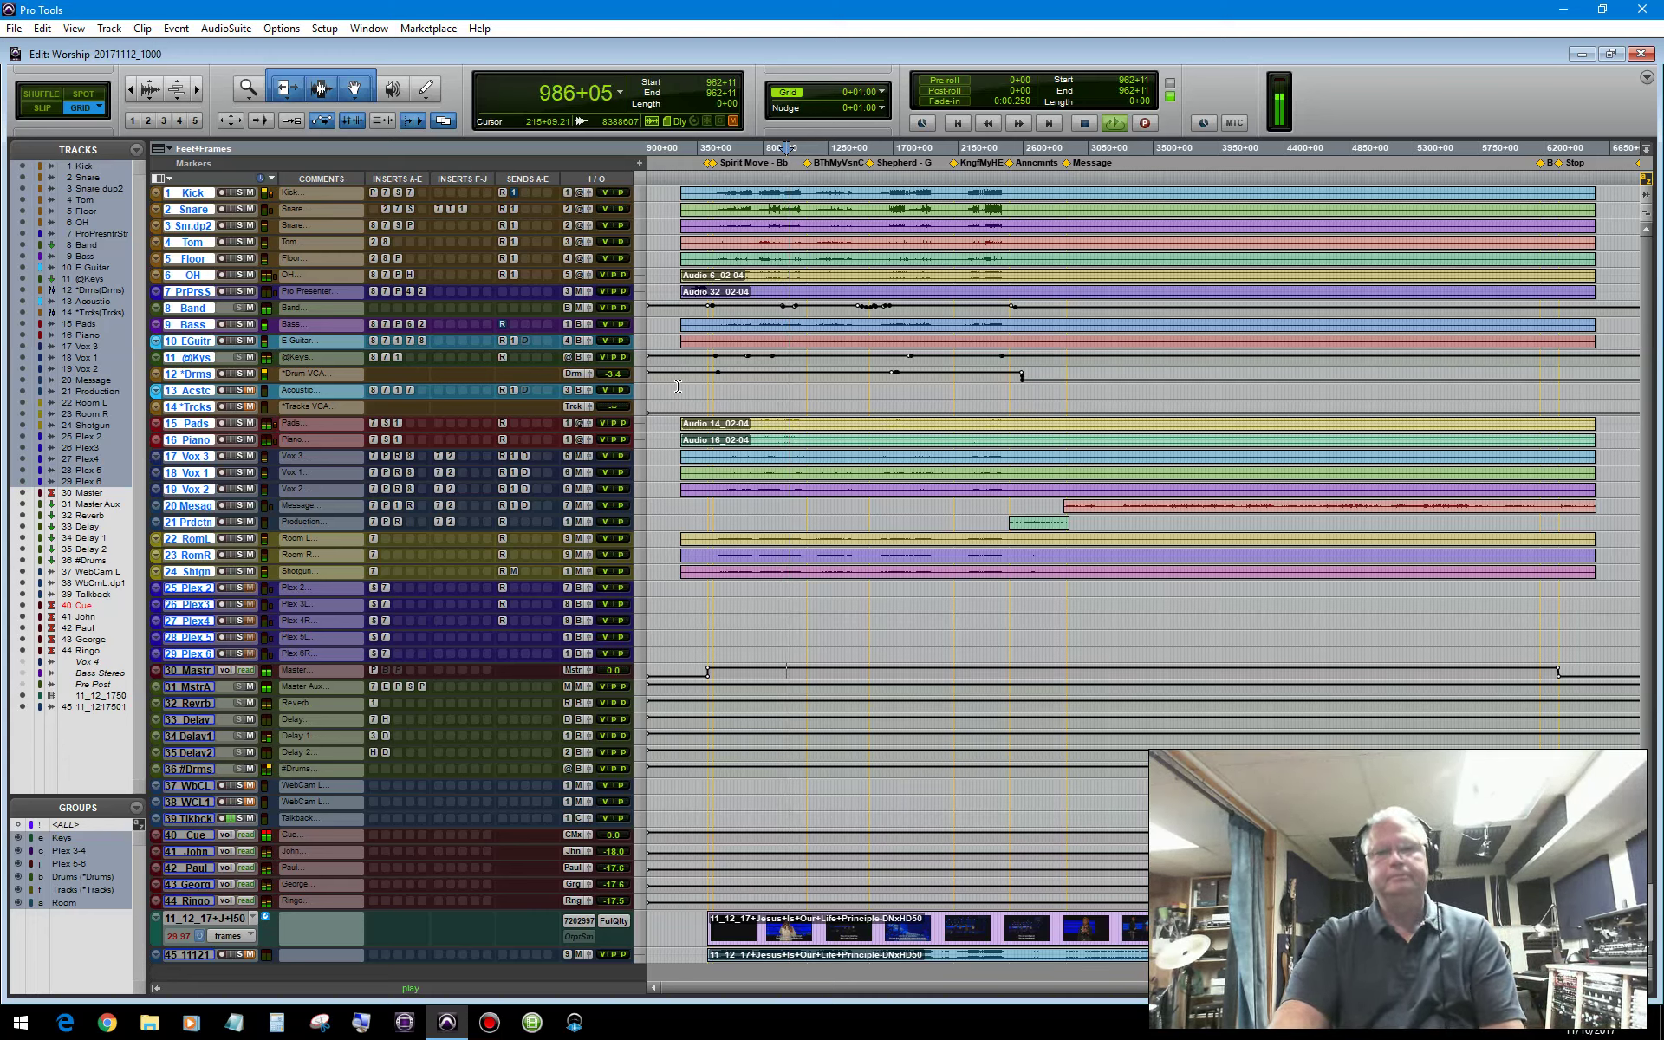
{"action": "left_click", "coordinate": [367, 28]}
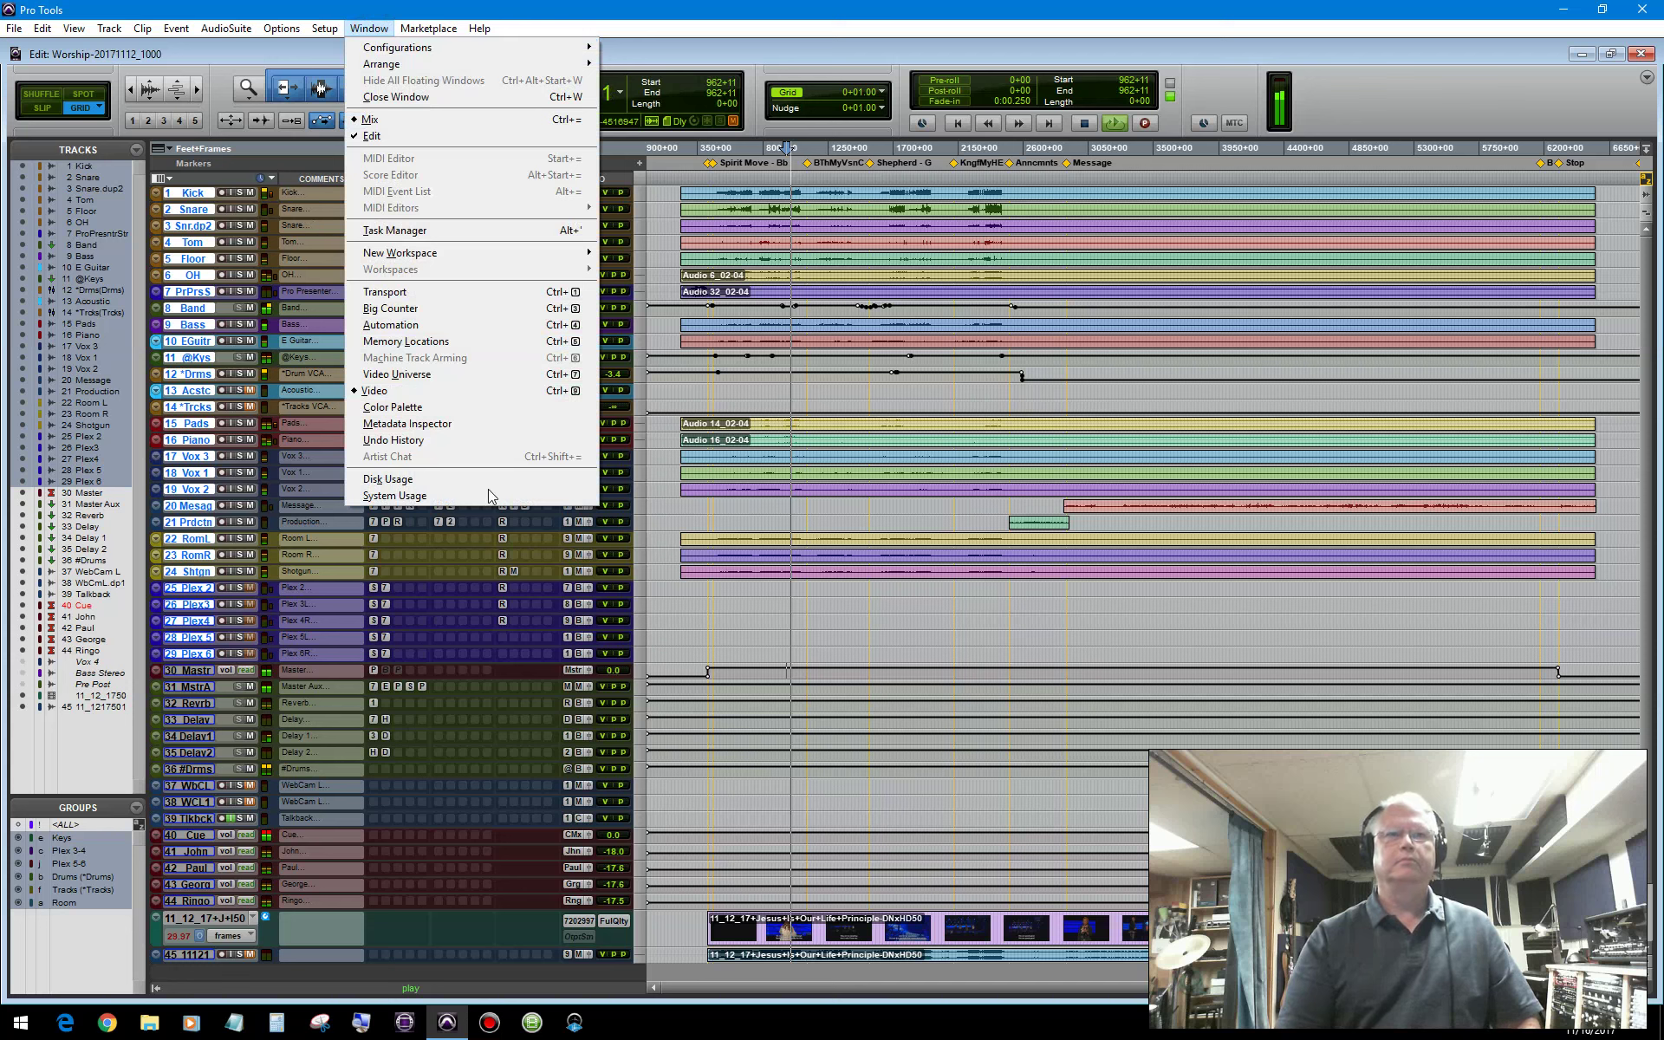
- Show the Video window playing the worship footage alongside the session
{"action": "left_click", "coordinate": [439, 393]}
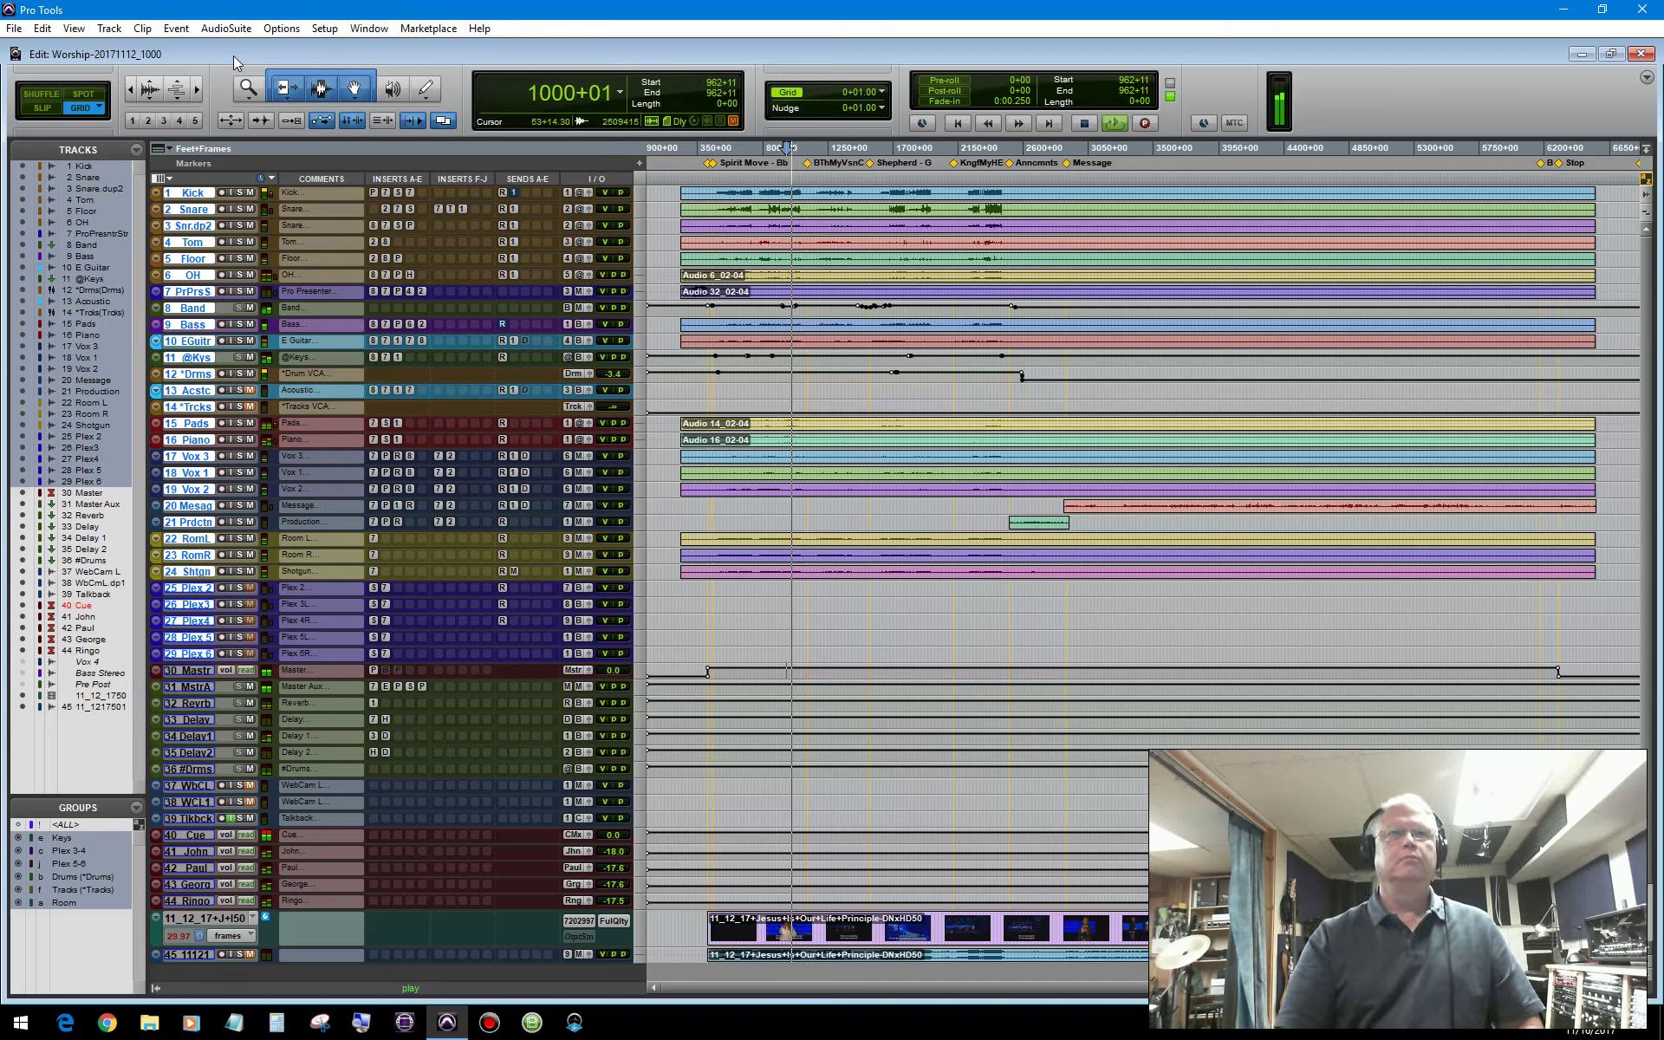
{"action": "left_click", "coordinate": [368, 28]}
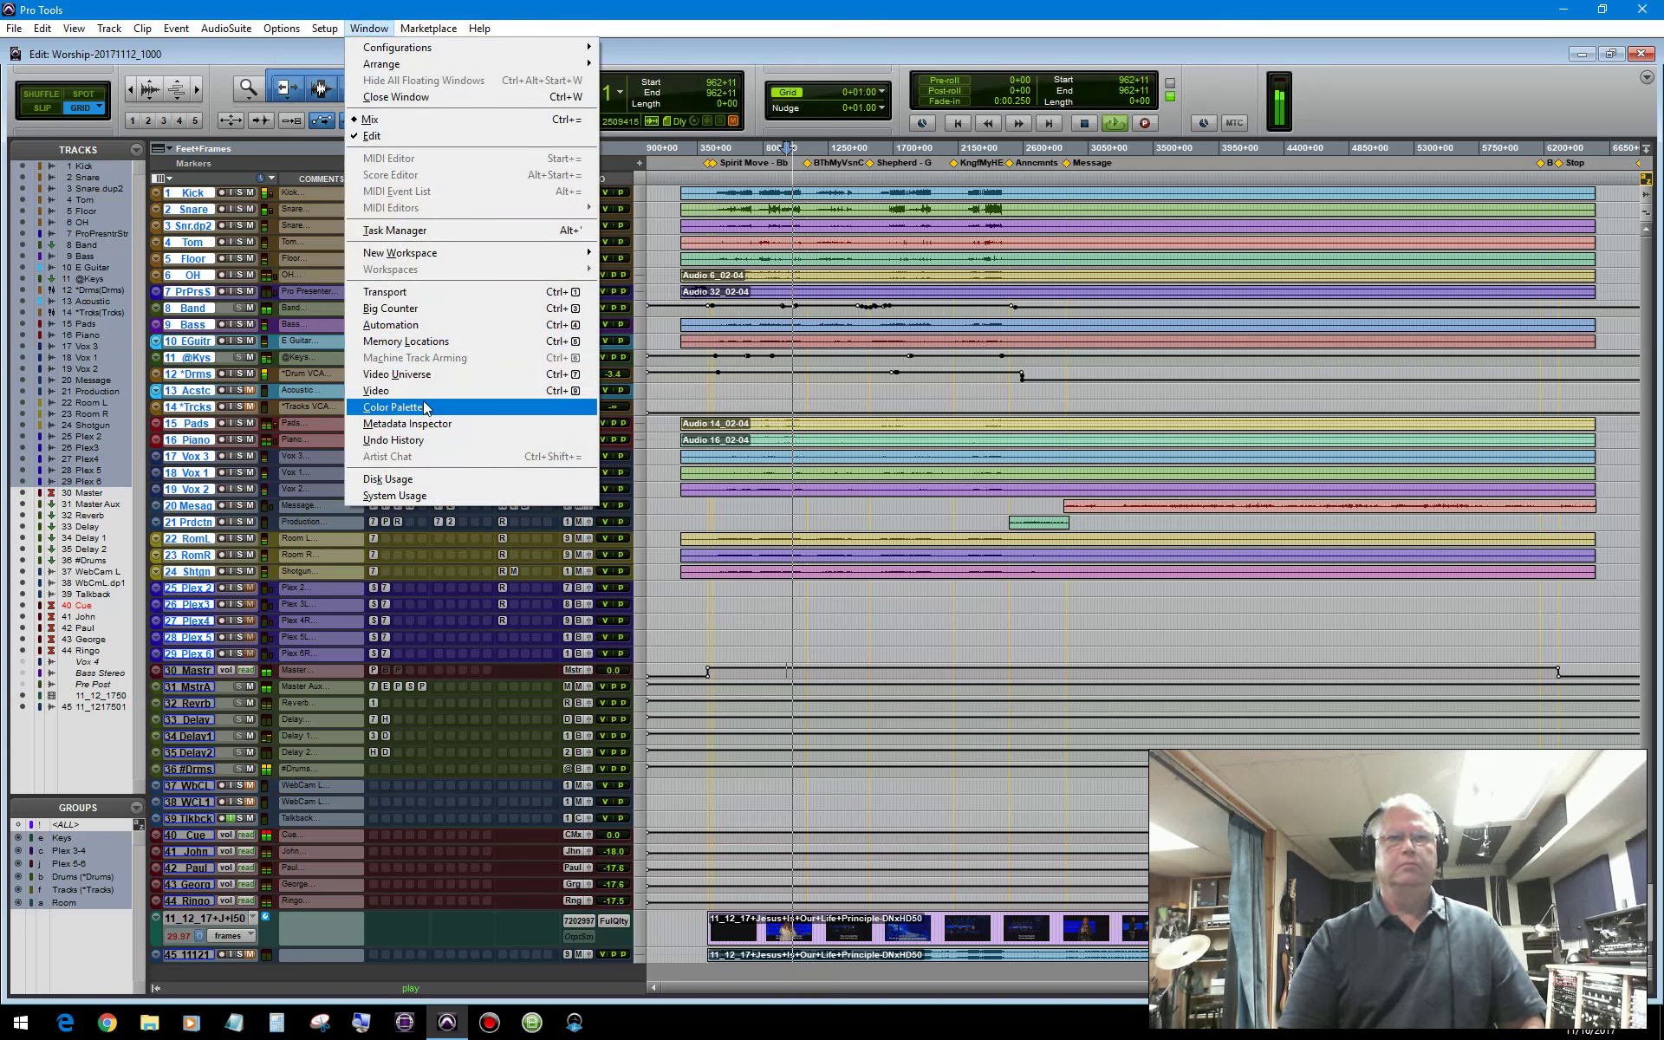
{"action": "left_click", "coordinate": [426, 391]}
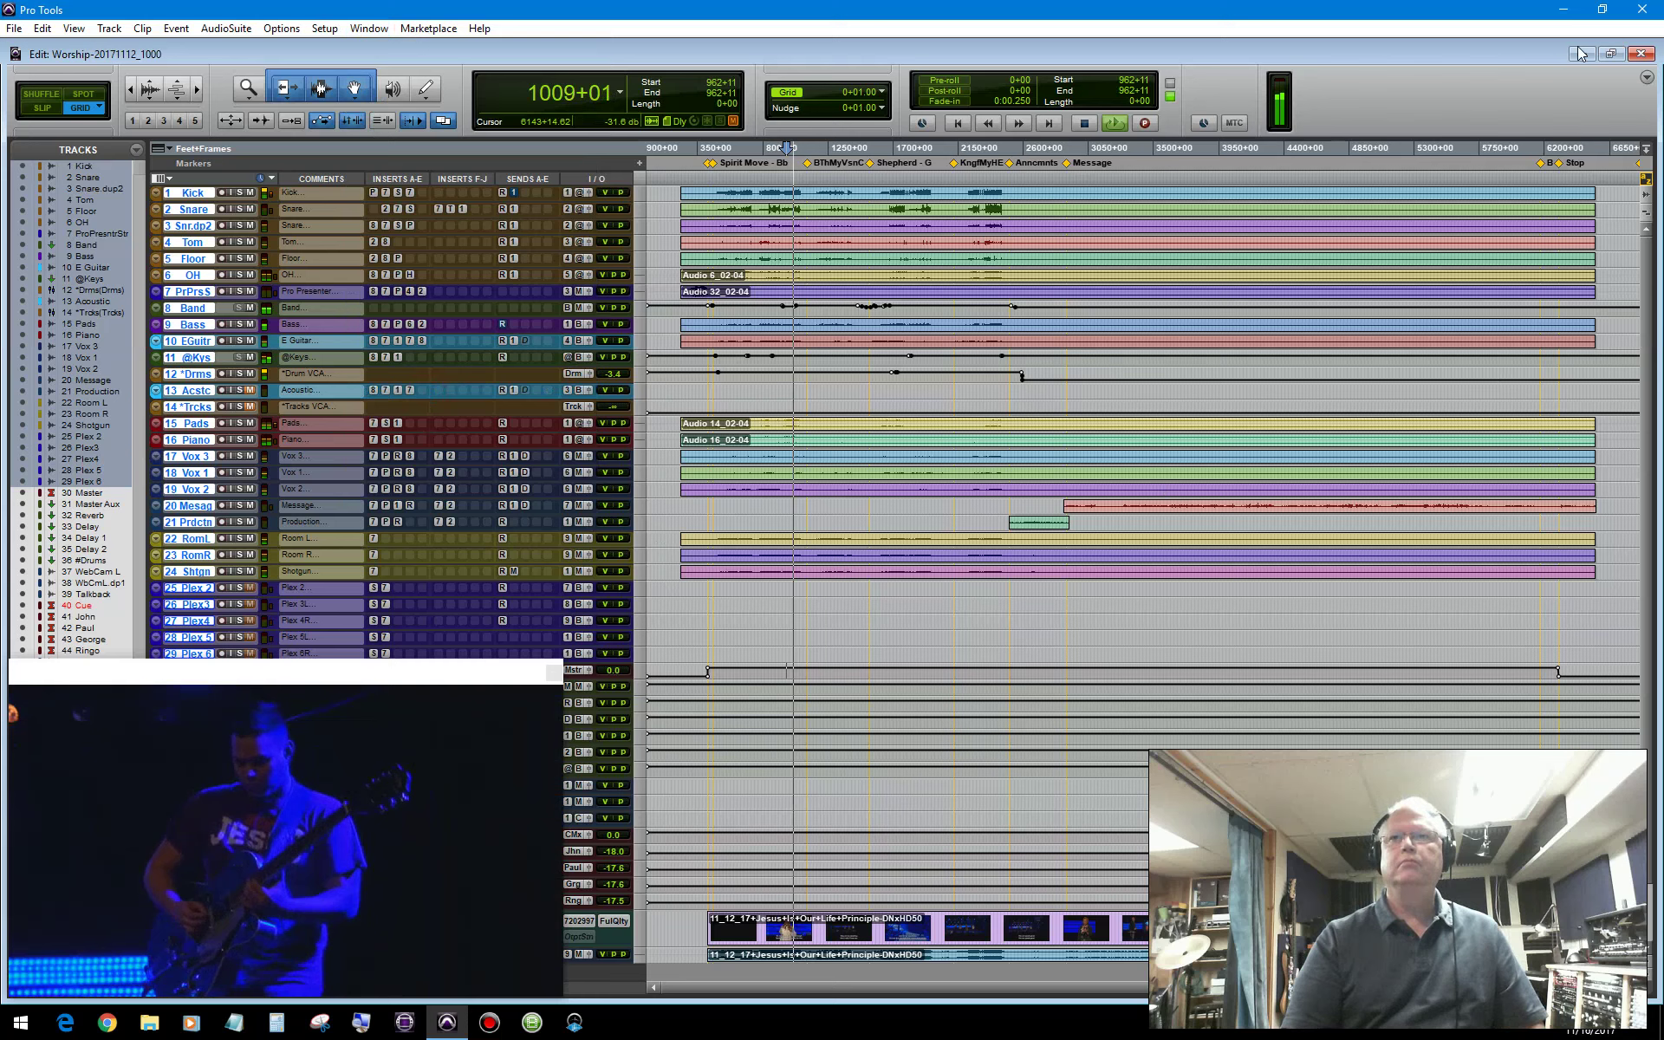
- Try the video at Actual Size, move it up over the tracks, then return to Half Size
{"action": "left_click", "coordinate": [322, 743]}
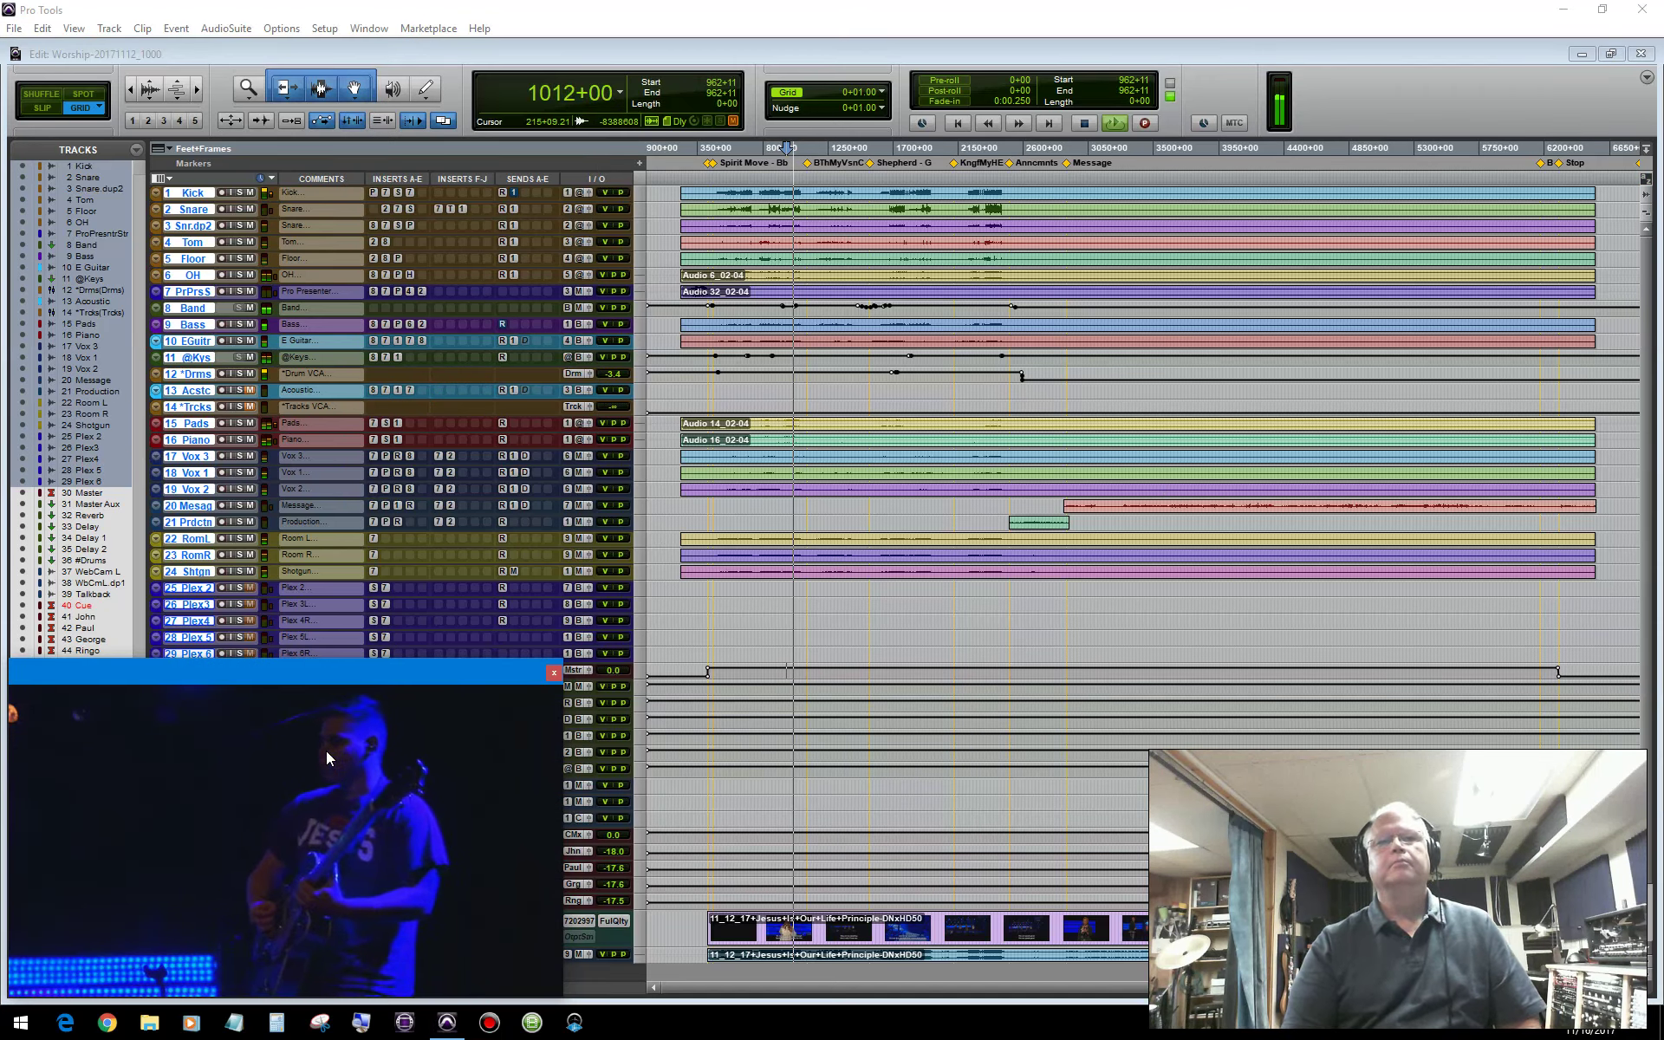
{"action": "right_click", "coordinate": [326, 750]}
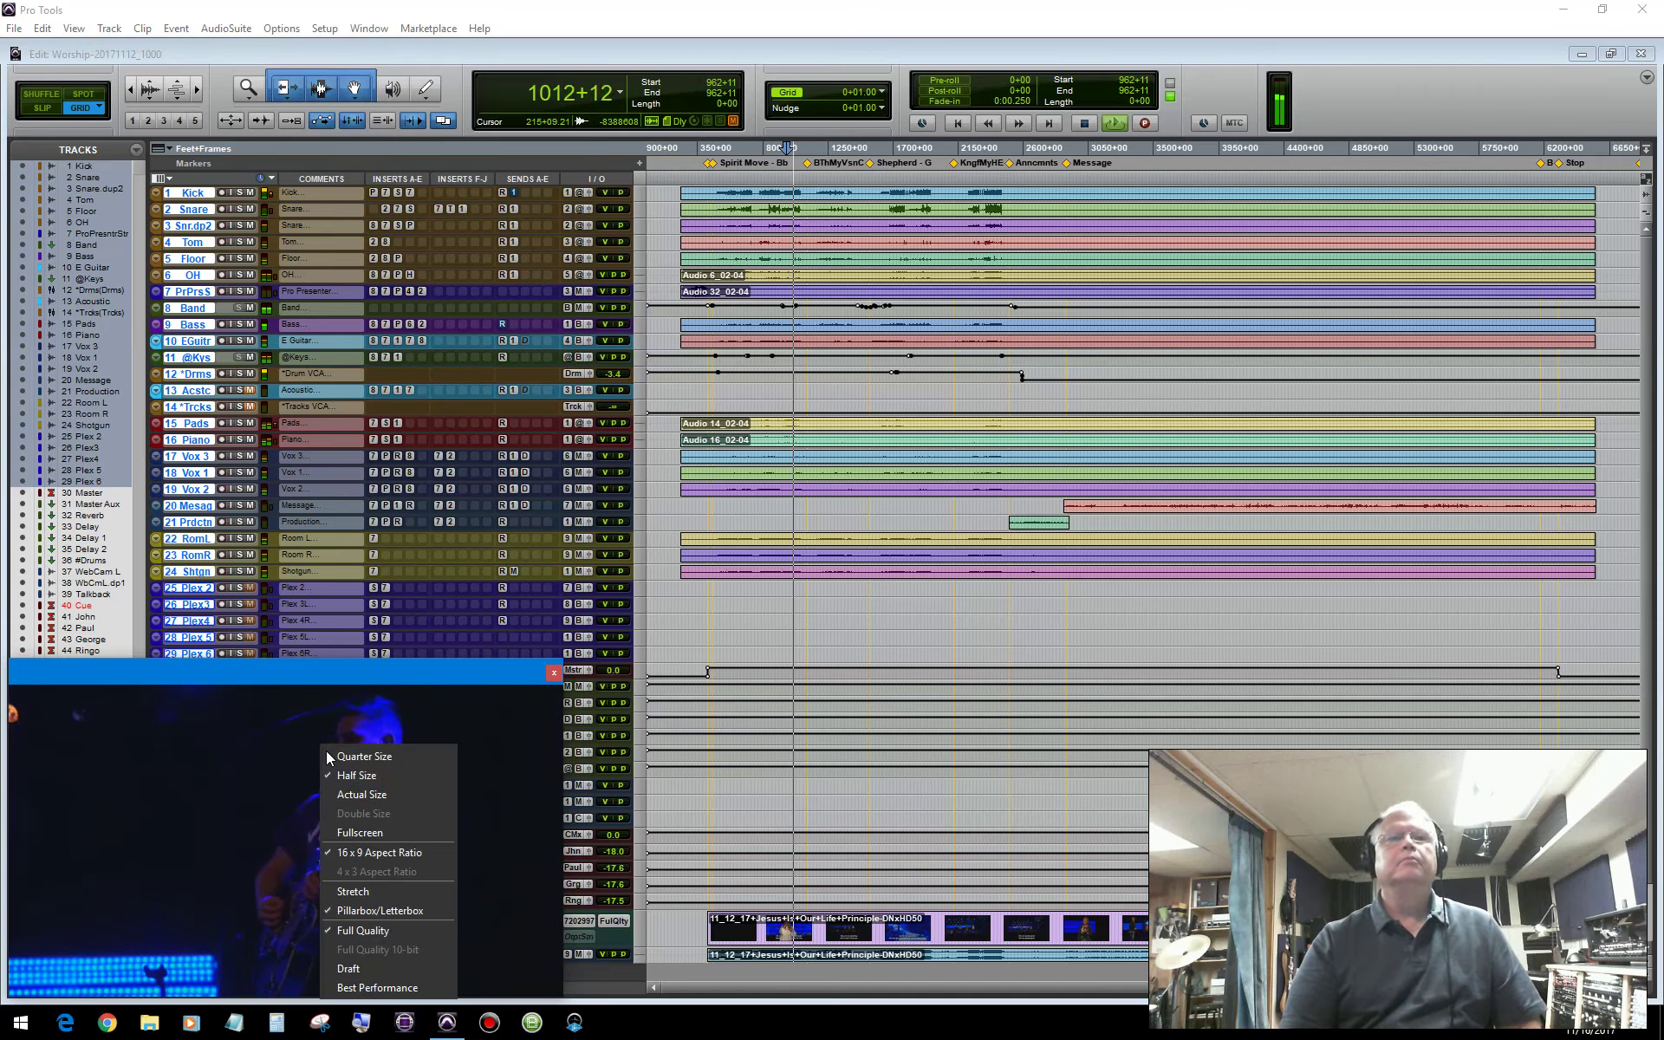
{"action": "left_click", "coordinate": [364, 794]}
{"action": "left_click", "coordinate": [367, 676]}
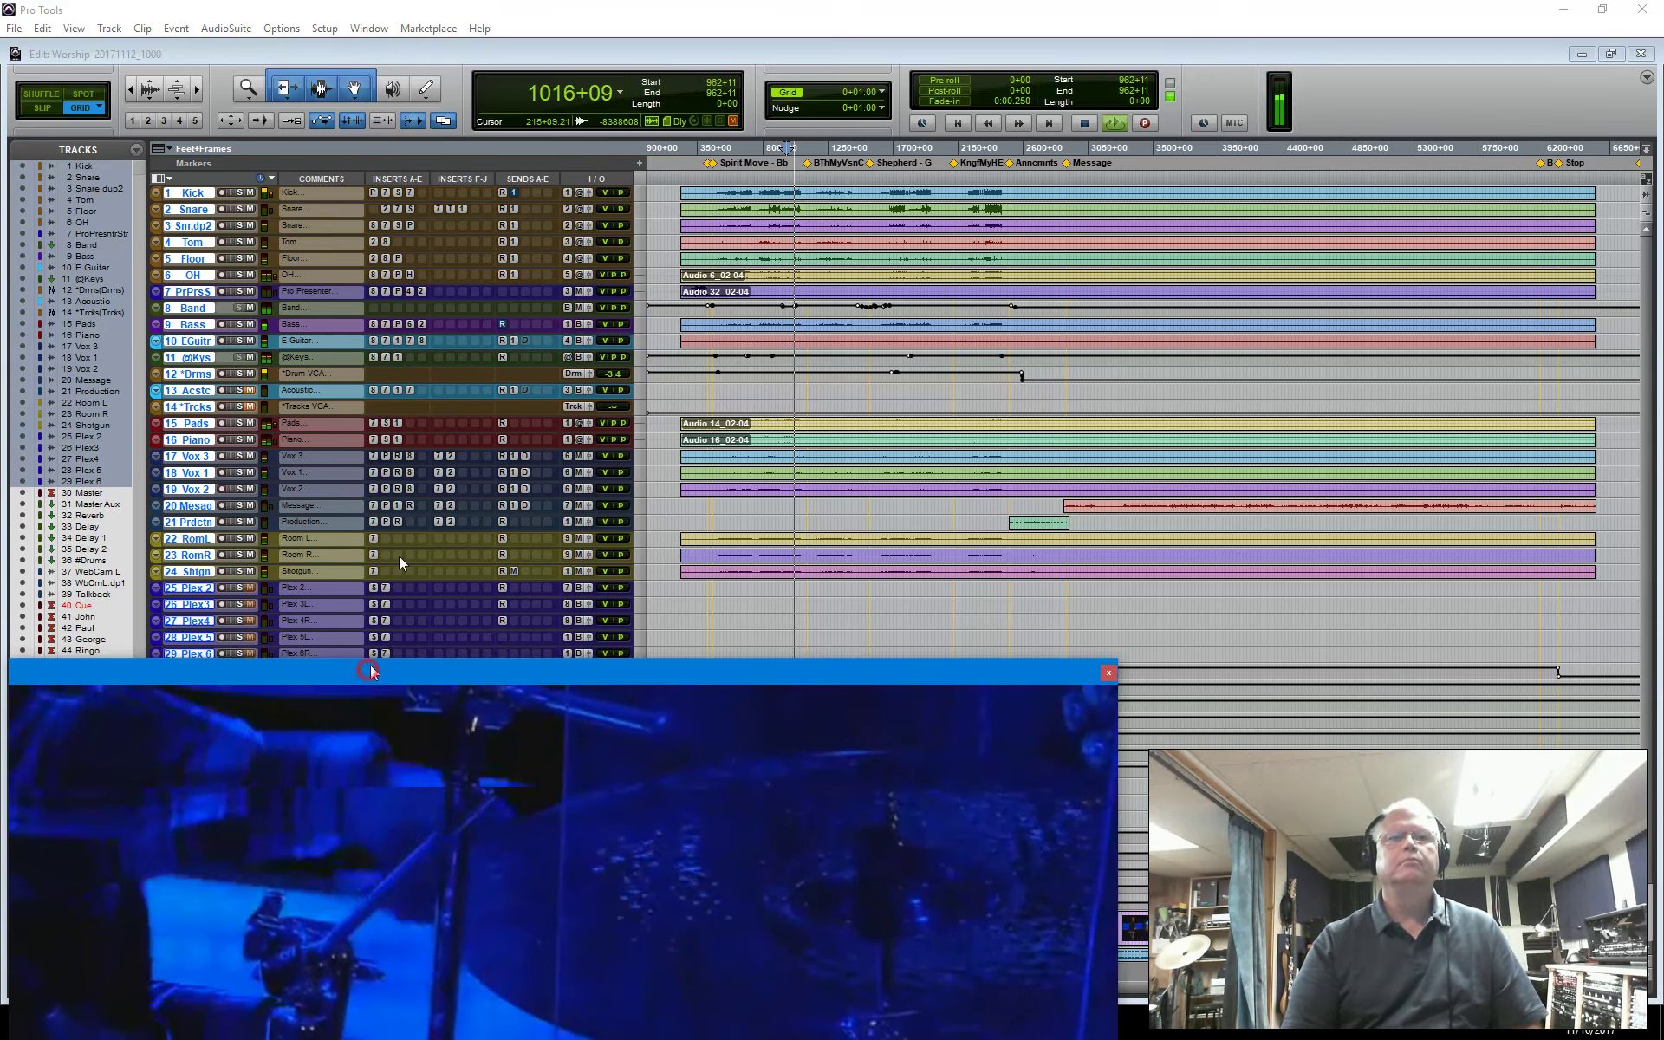
{"action": "left_click_drag", "start_coordinate": [371, 671], "coordinate": [371, 356]}
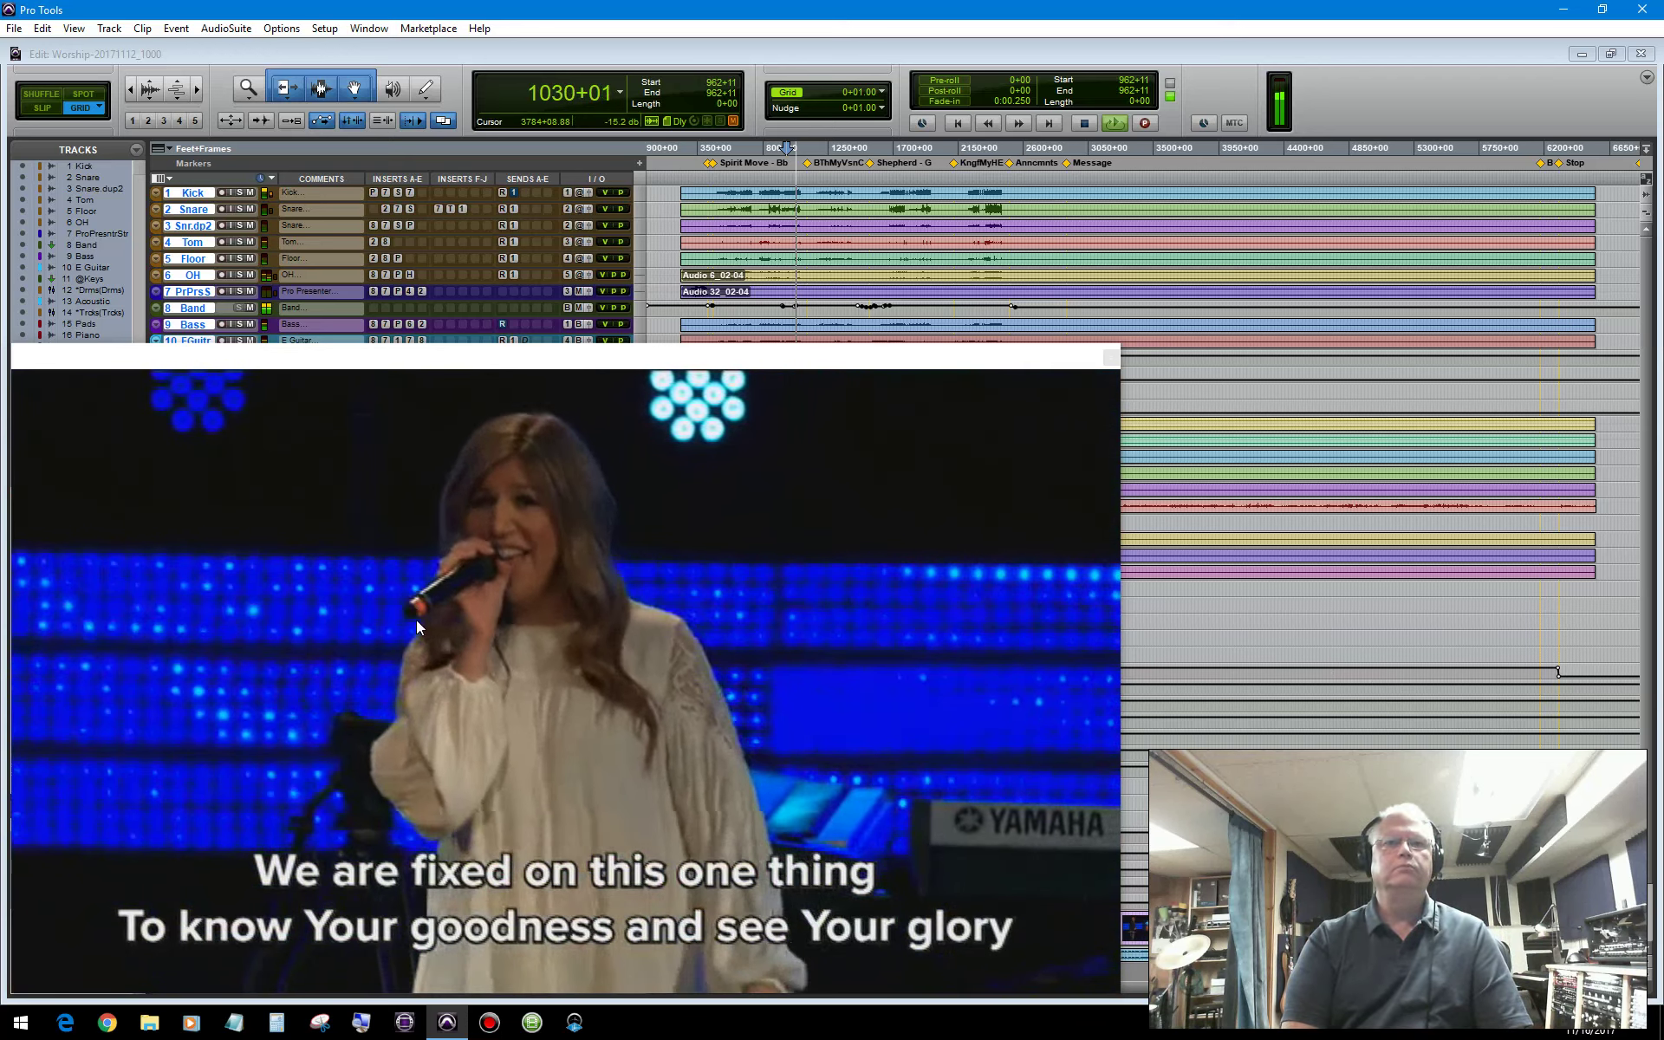
{"action": "right_click", "coordinate": [483, 653]}
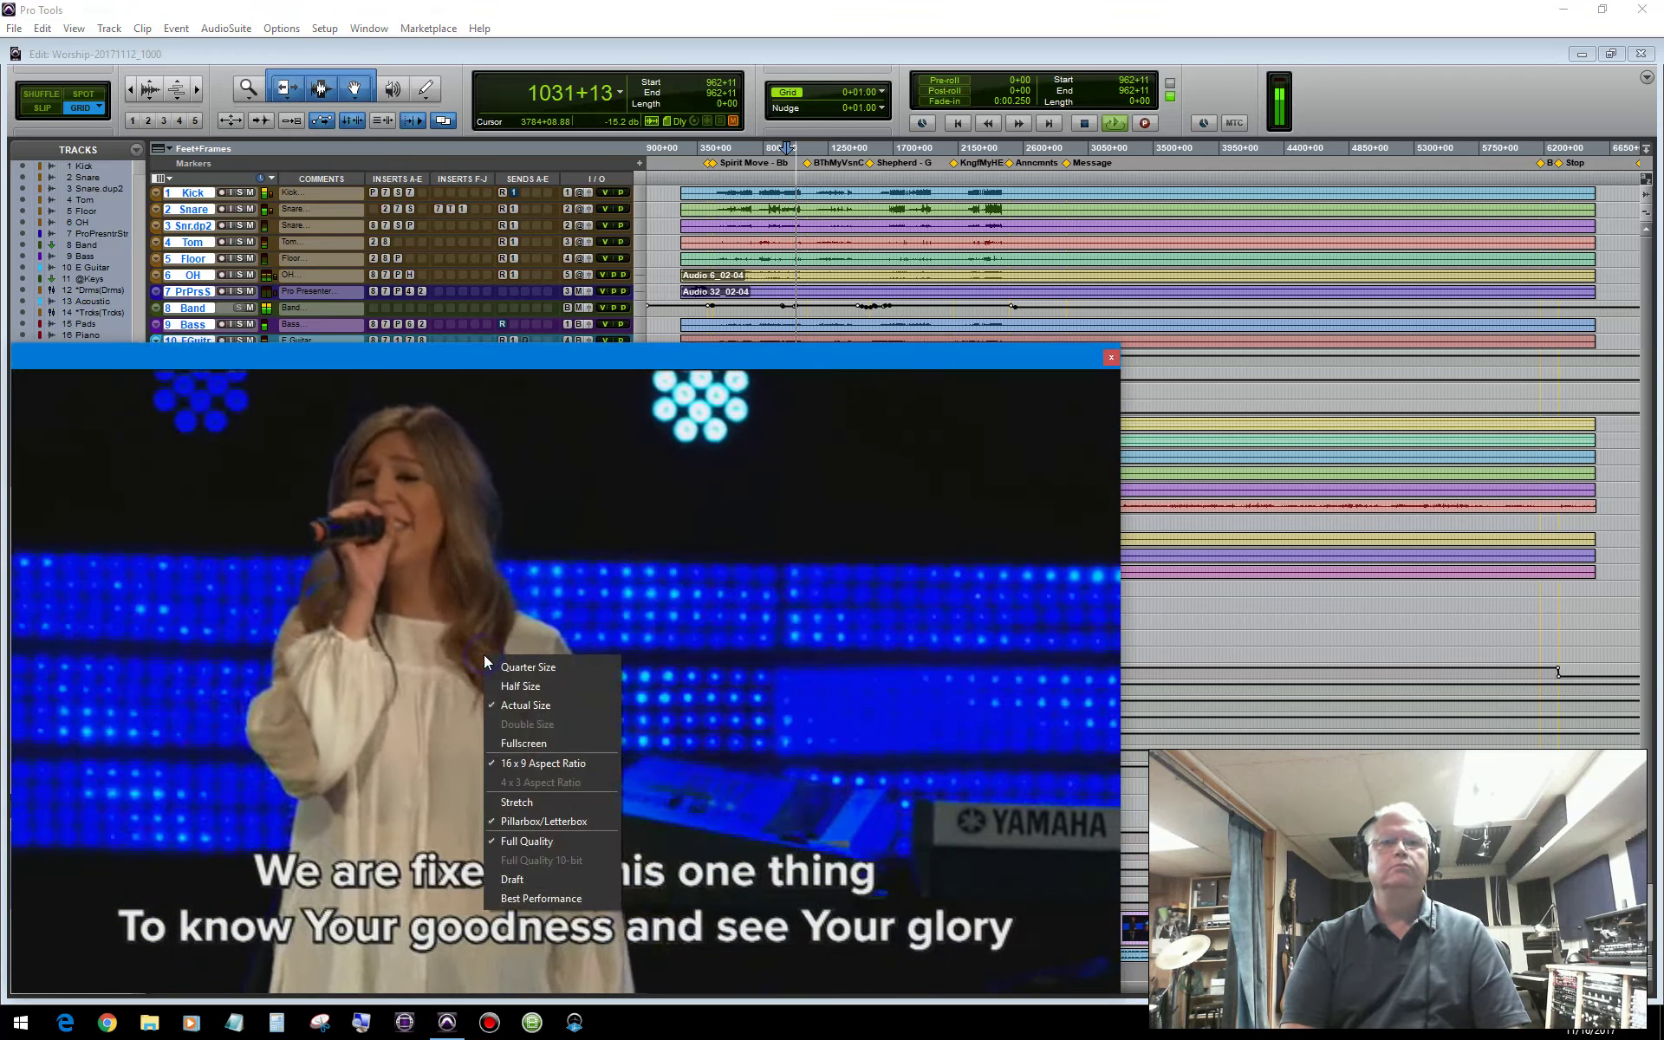
{"action": "left_click", "coordinate": [520, 685]}
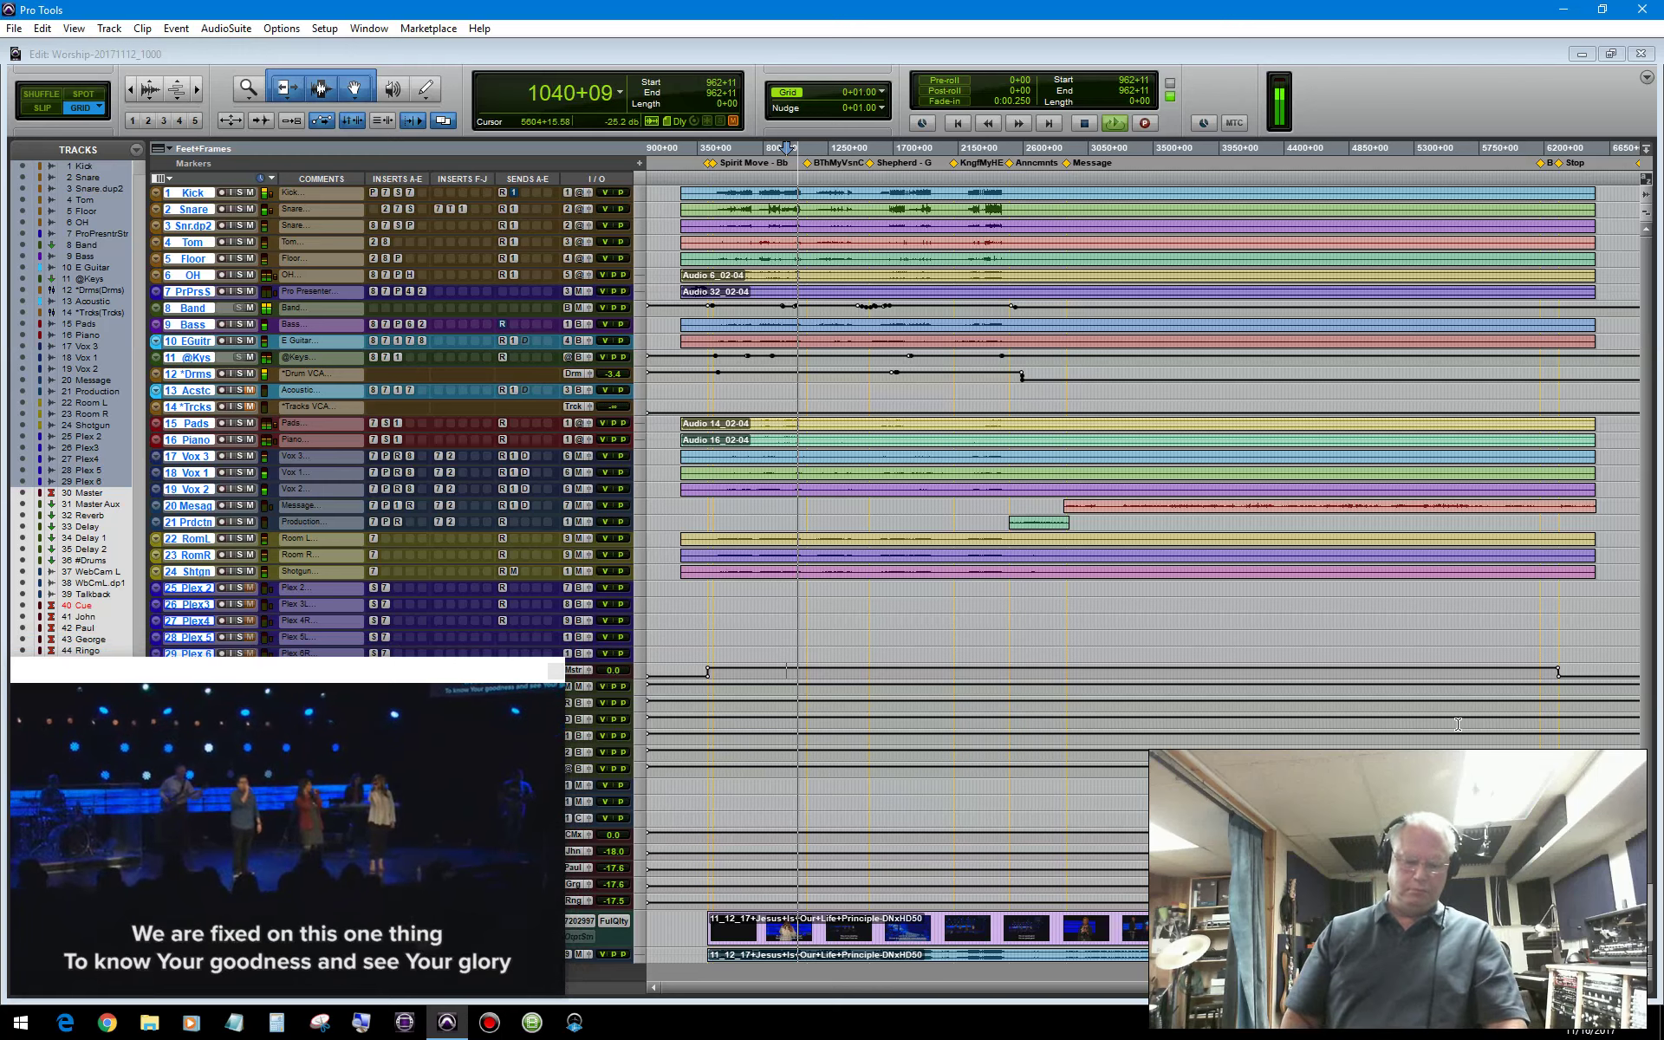
{"action": "key", "text": "ctrl+equal"}
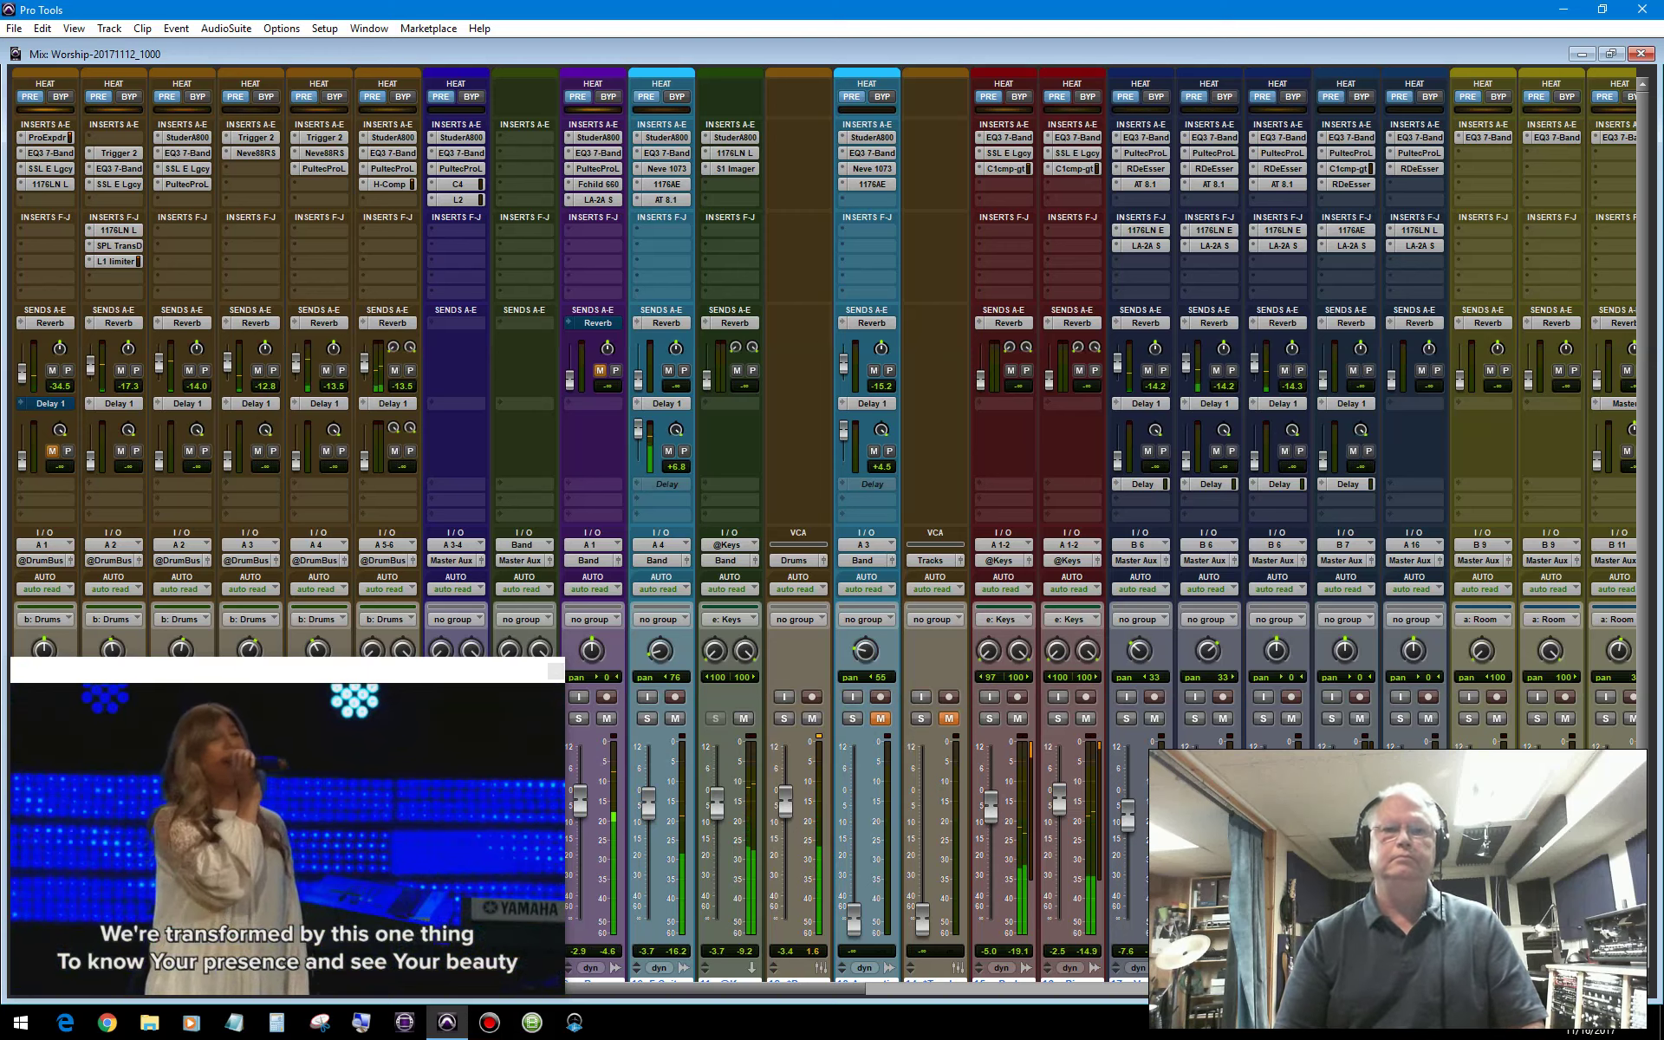
{"action": "mouse_move", "coordinate": [798, 996]}
{"action": "left_mouse_down"}
{"action": "mouse_move", "coordinate": [1339, 996]}
{"action": "mouse_move", "coordinate": [907, 996]}
{"action": "left_mouse_up"}
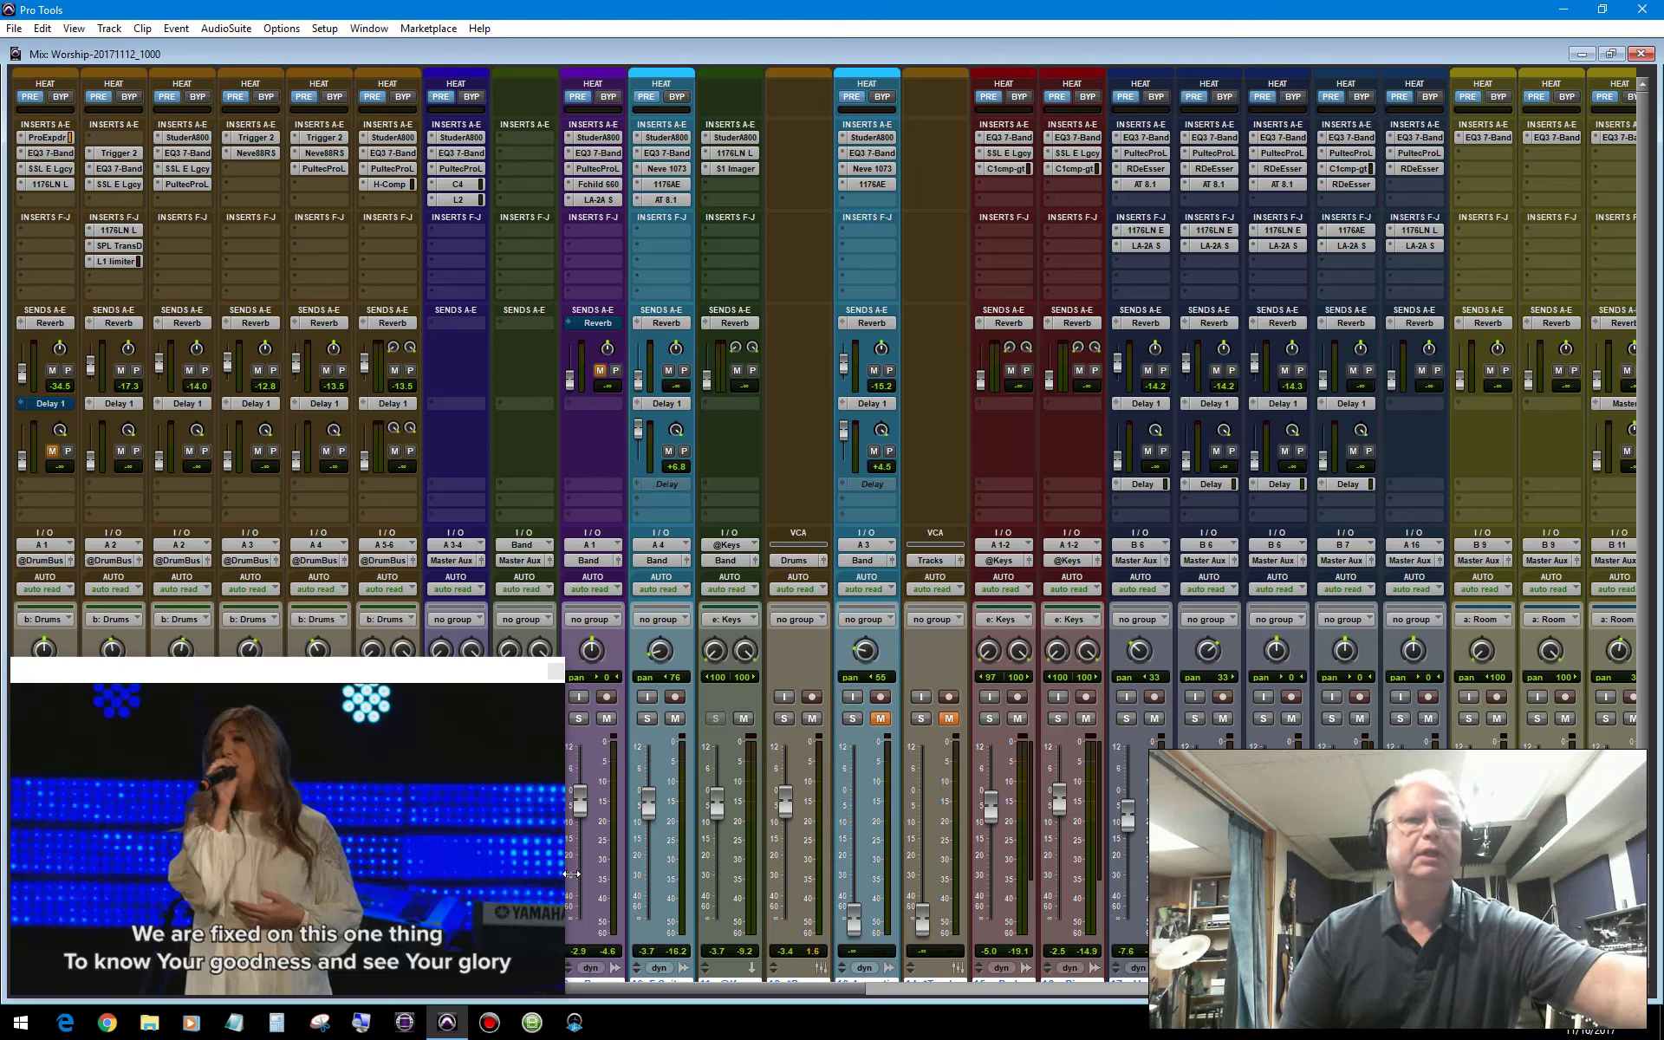
- Open the Master Aux plugins: EQ 7-Band, Pultec, Precision Equalizer, Shadow Hills, Precision Limiter
{"action": "key", "text": "ctrl+equal"}
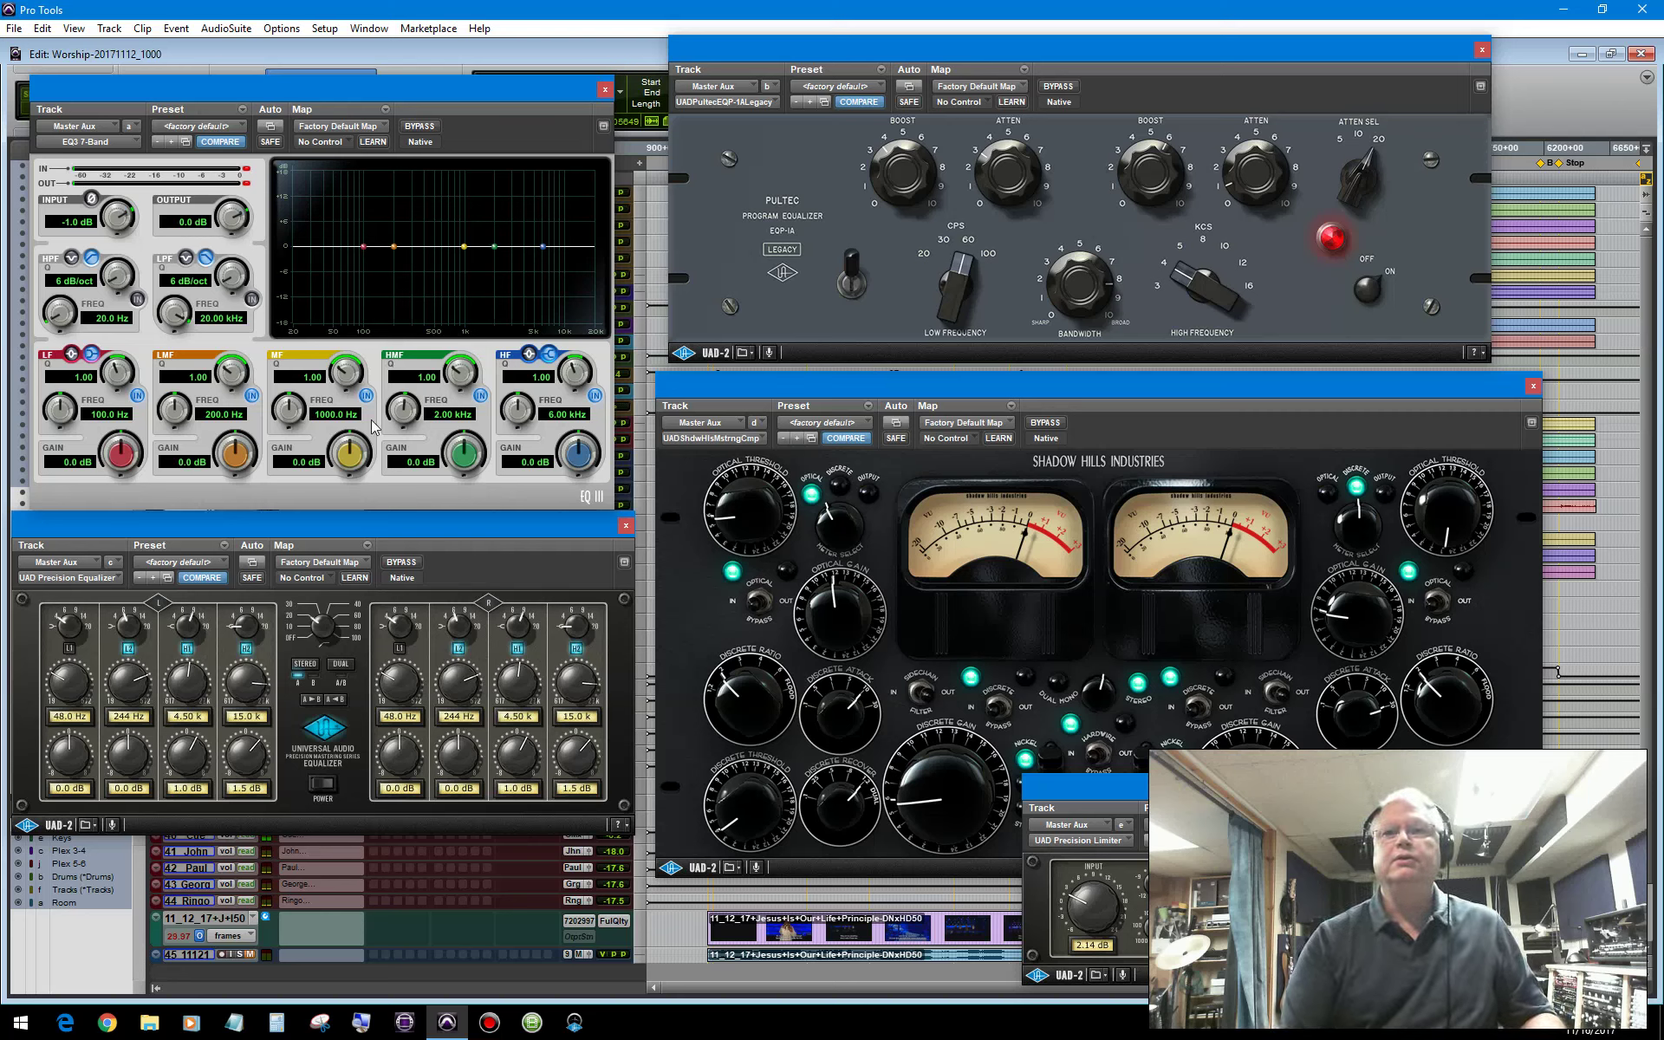
- Close all floating Master Aux plugin windows at once, leaving the Edit window
{"action": "key", "text": "ctrl+alt+shift+w"}
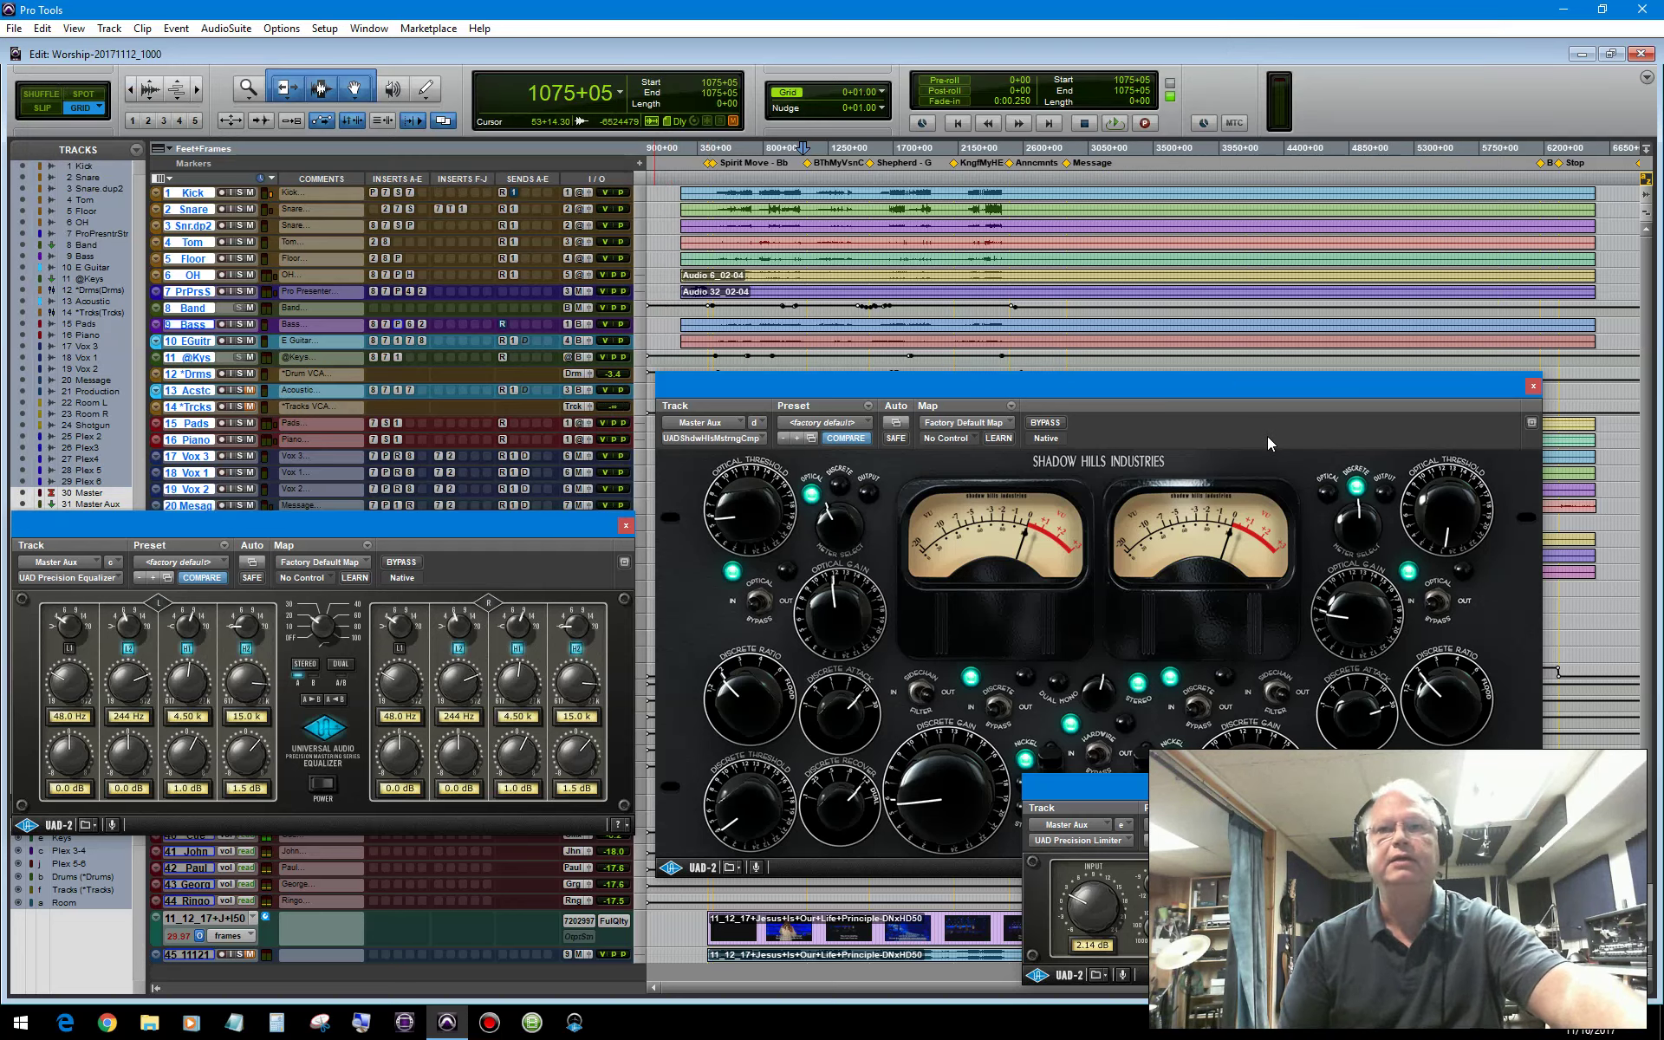